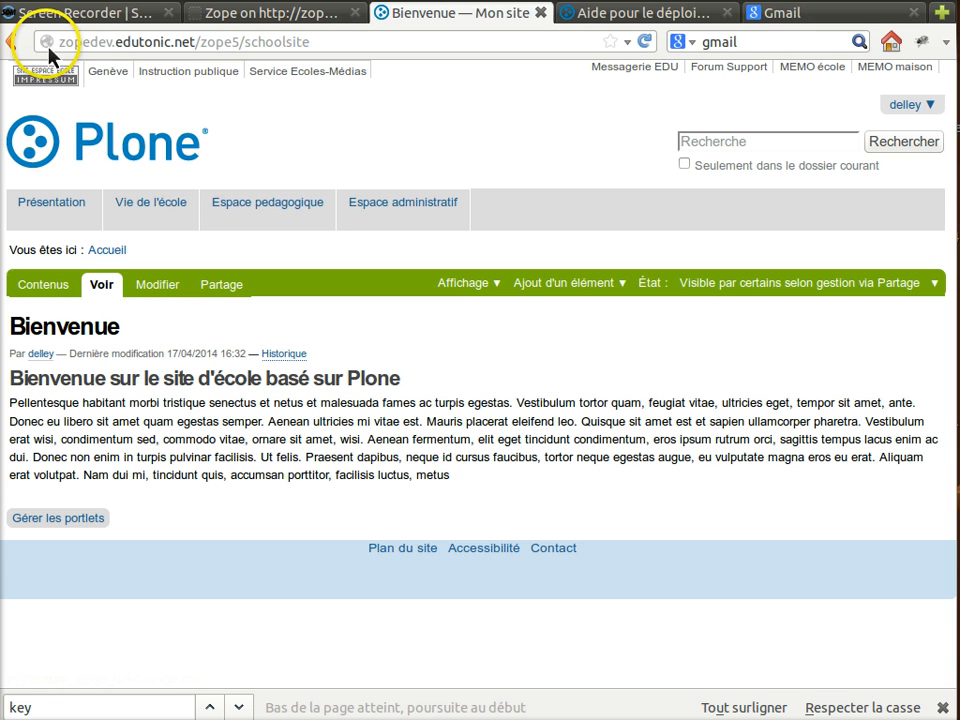
# Step: Open the portal_skins tool from the schoolsite contents in the Zope management interface
pyautogui.click(243, 22)
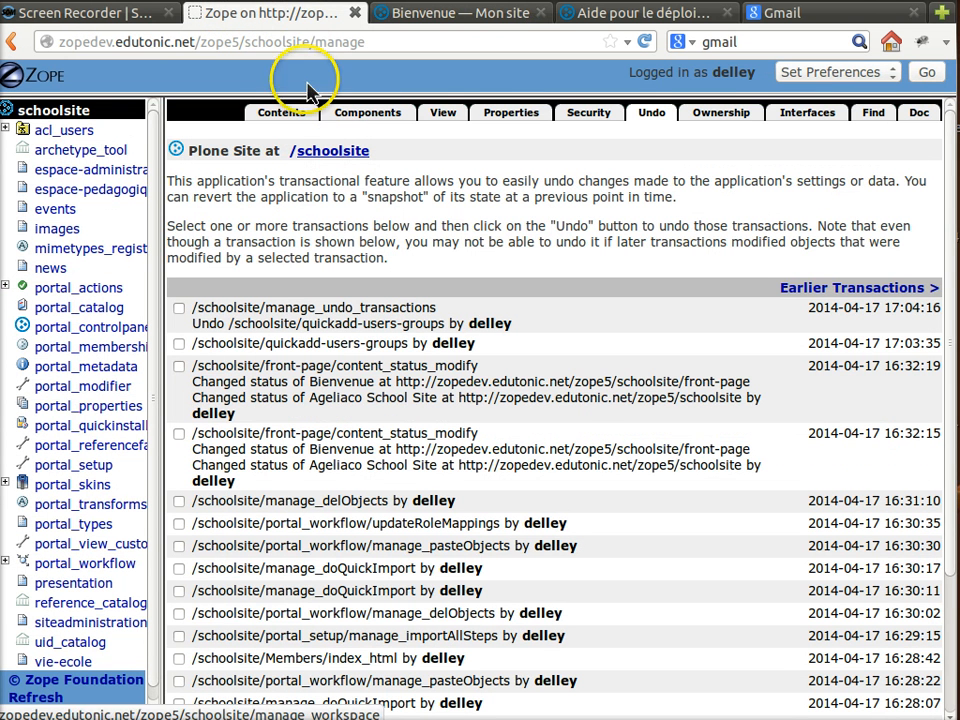
pyautogui.click(326, 156)
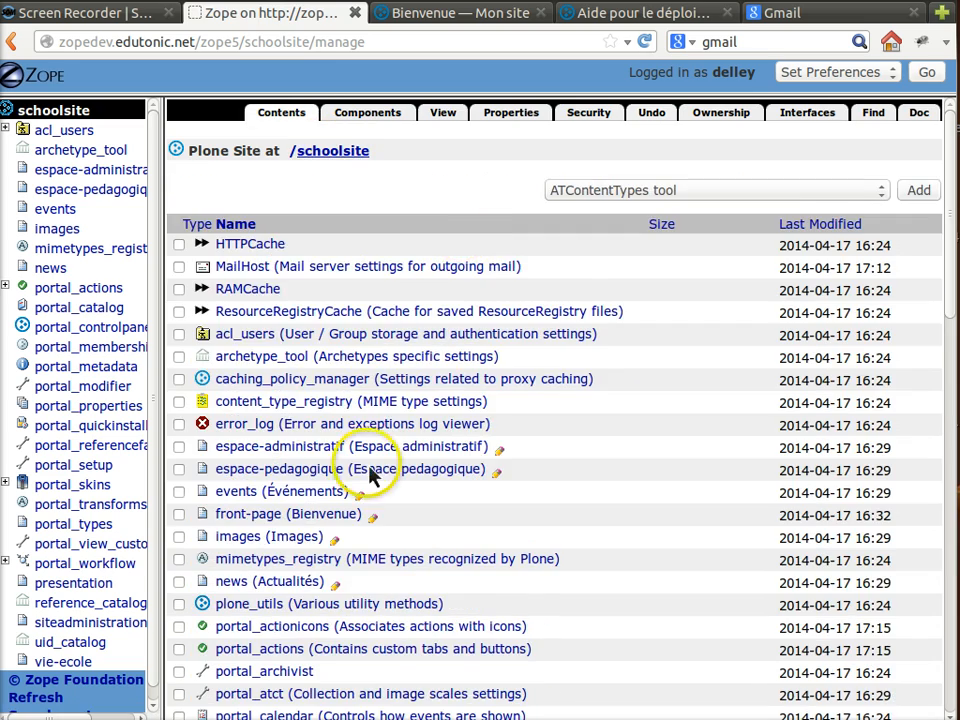
pyautogui.scroll(-2, 366, 458)
pyautogui.scroll(-12, 372, 470)
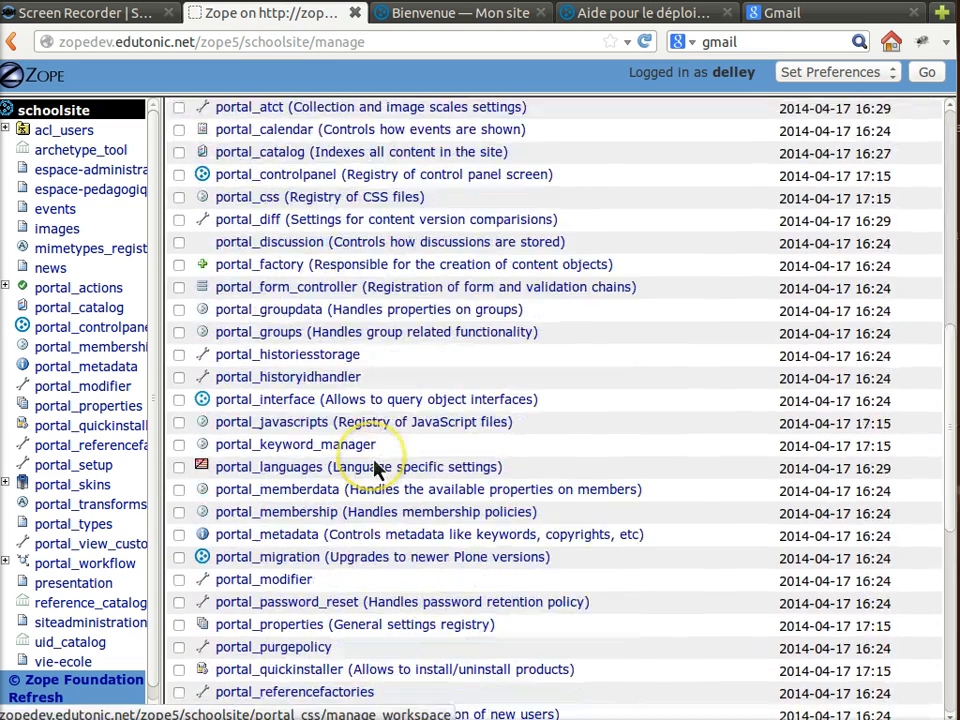
pyautogui.scroll(-2, 377, 470)
pyautogui.click(285, 538)
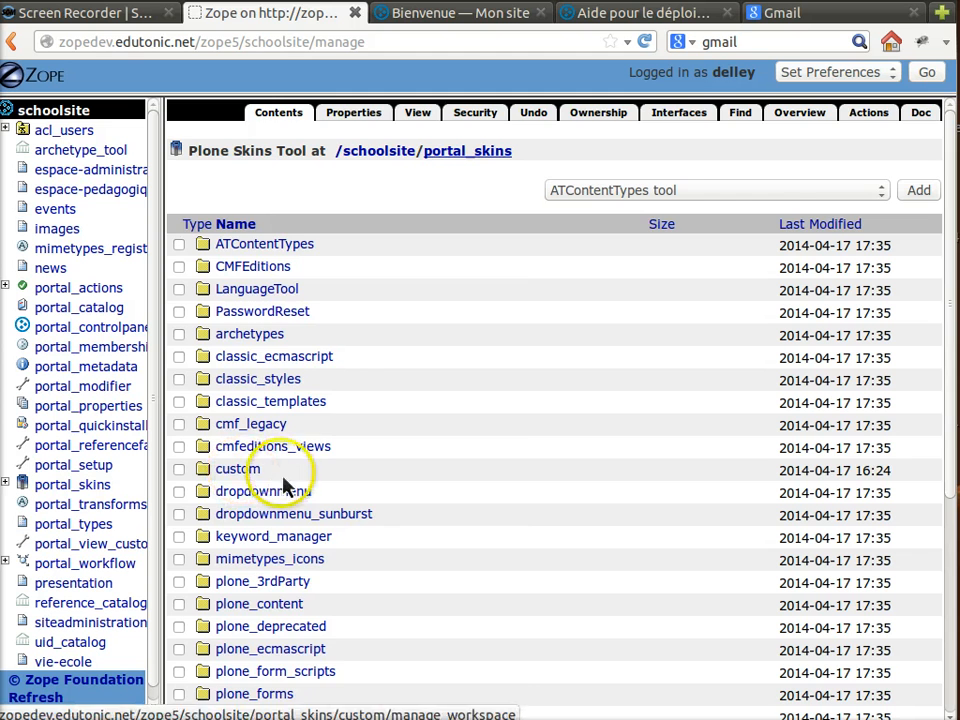
# Step: Customize logo.png from the plone_images skin folder by making an editable copy in the custom folder
pyautogui.scroll(-1, 287, 495)
pyautogui.scroll(-4, 287, 495)
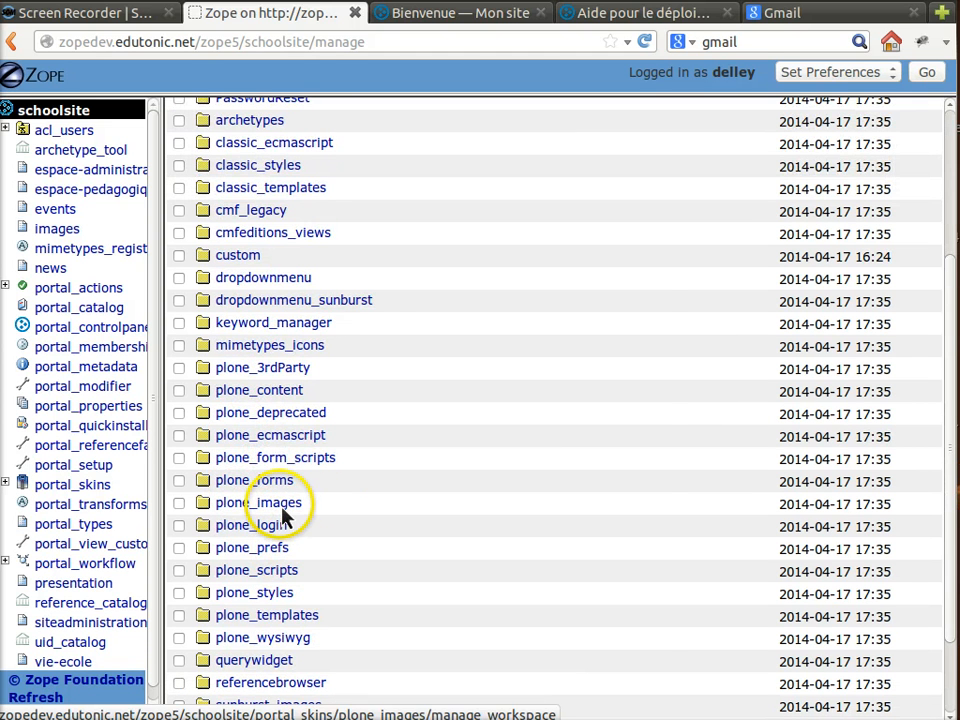
pyautogui.click(284, 510)
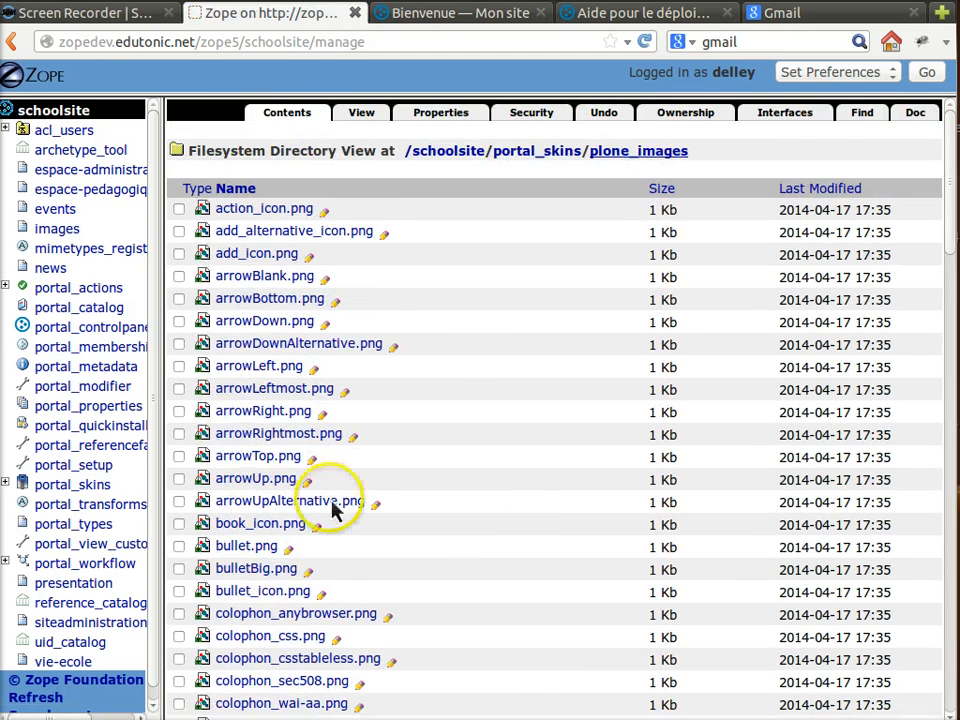
pyautogui.scroll(-6, 333, 509)
pyautogui.scroll(-12, 335, 510)
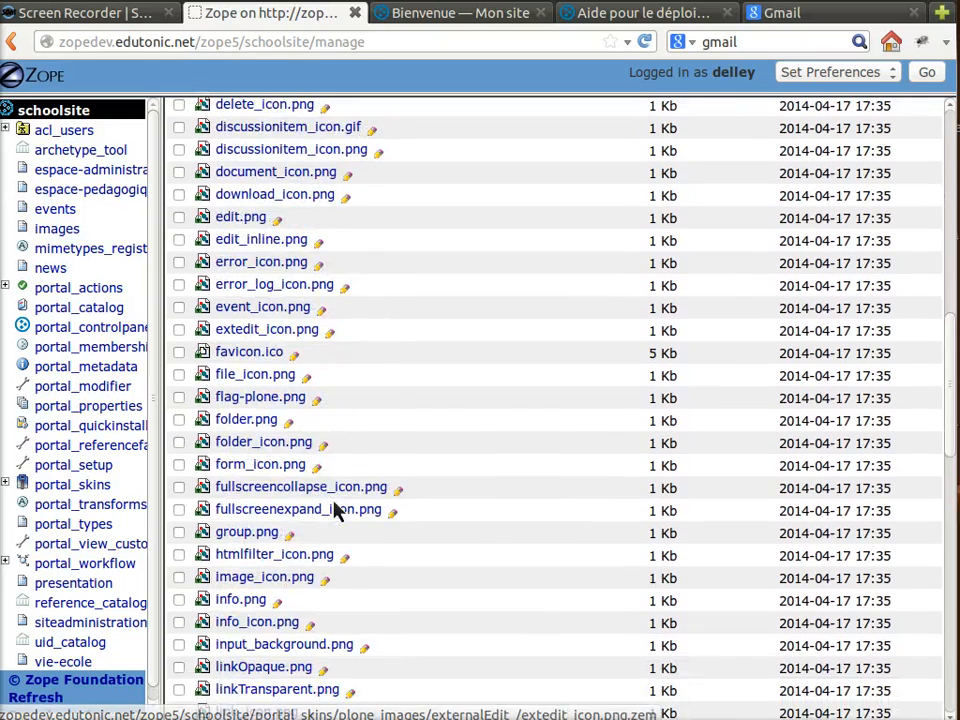
pyautogui.scroll(-6, 335, 510)
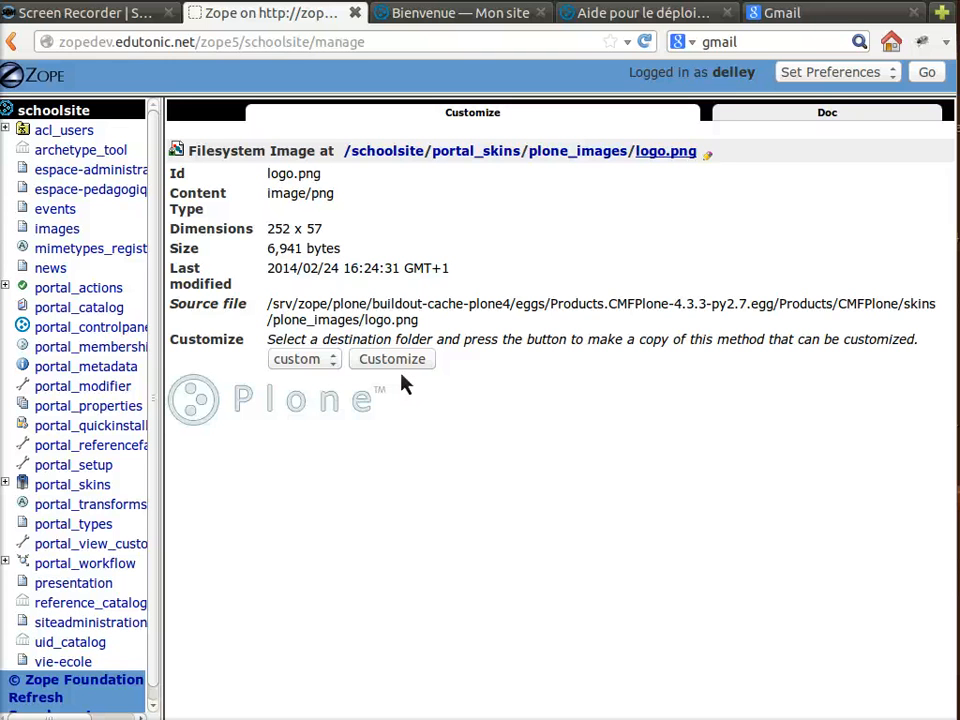
pyautogui.click(425, 364)
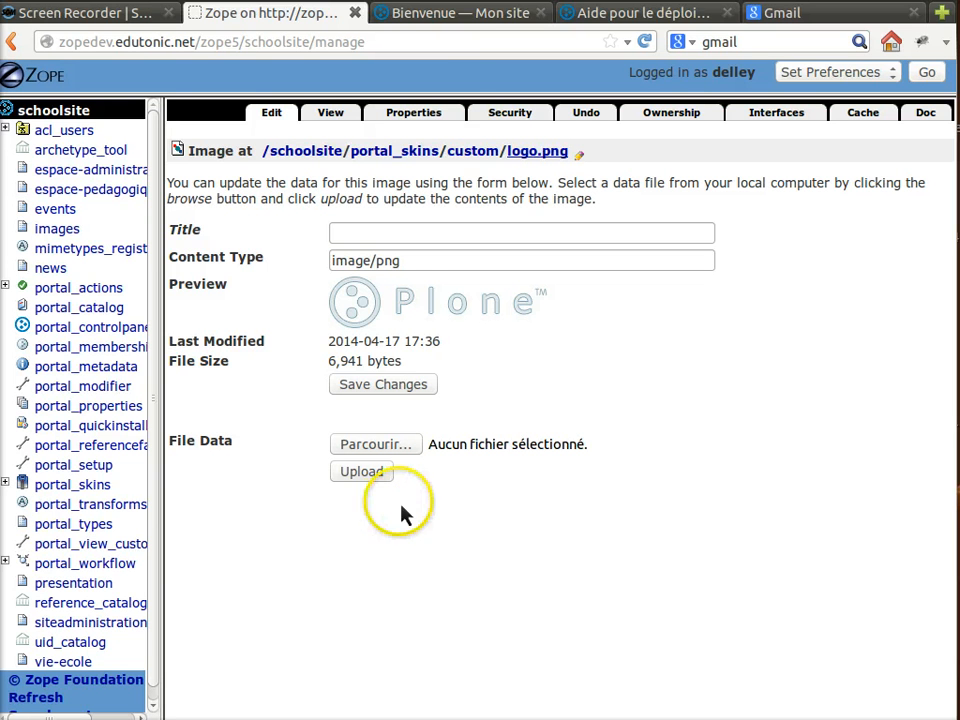
# Step: Display the school site's current header logo as a standalone image to examine its size
pyautogui.click(452, 16)
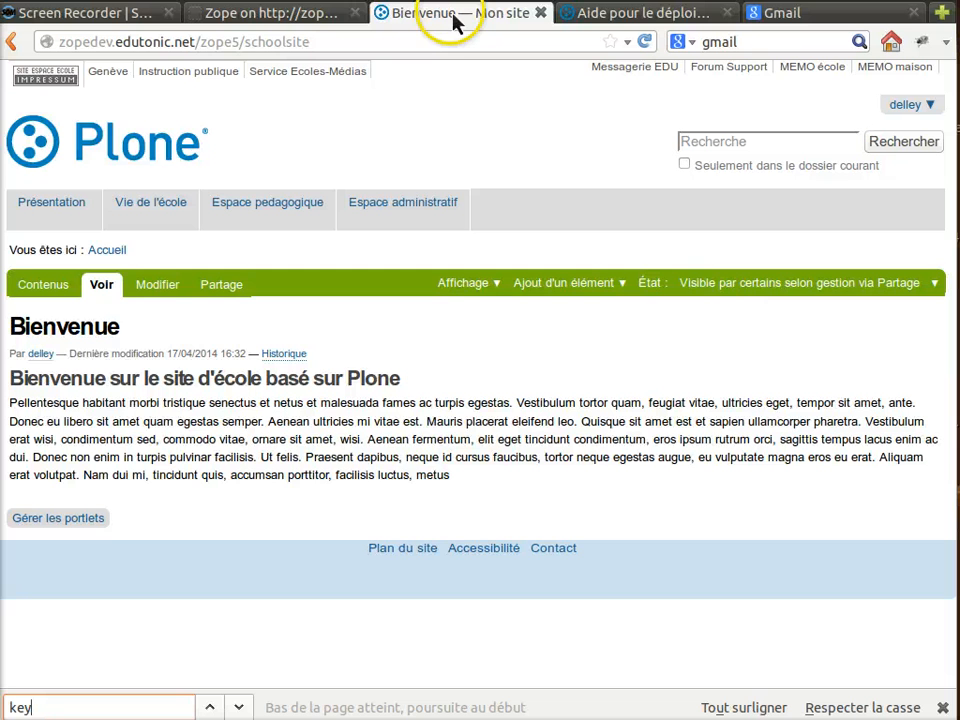
pyautogui.rightClick(104, 156)
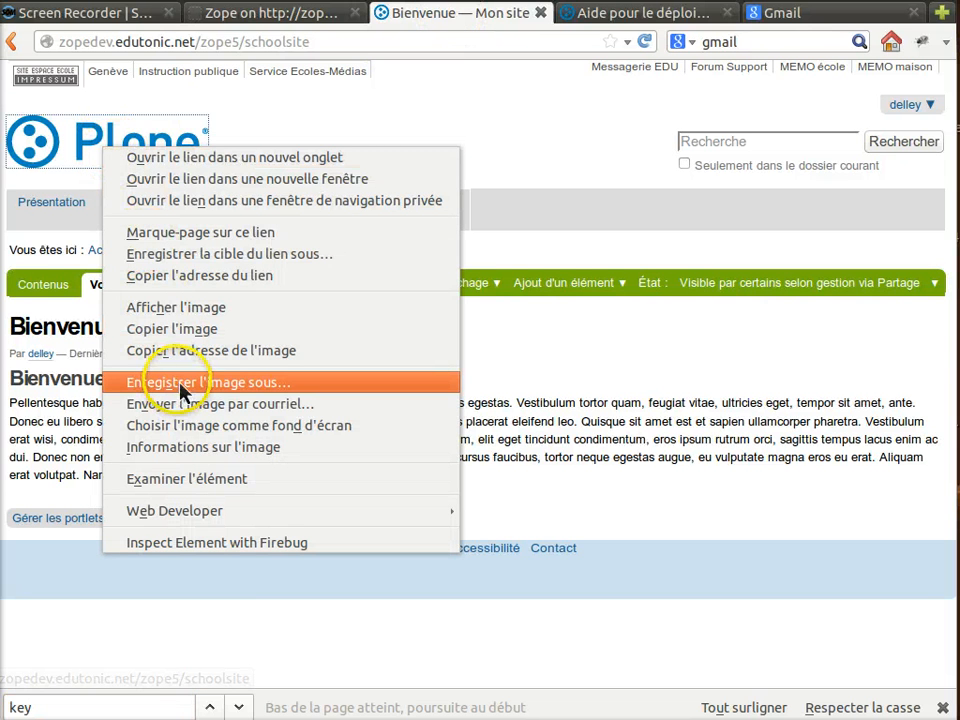
pyautogui.click(176, 307)
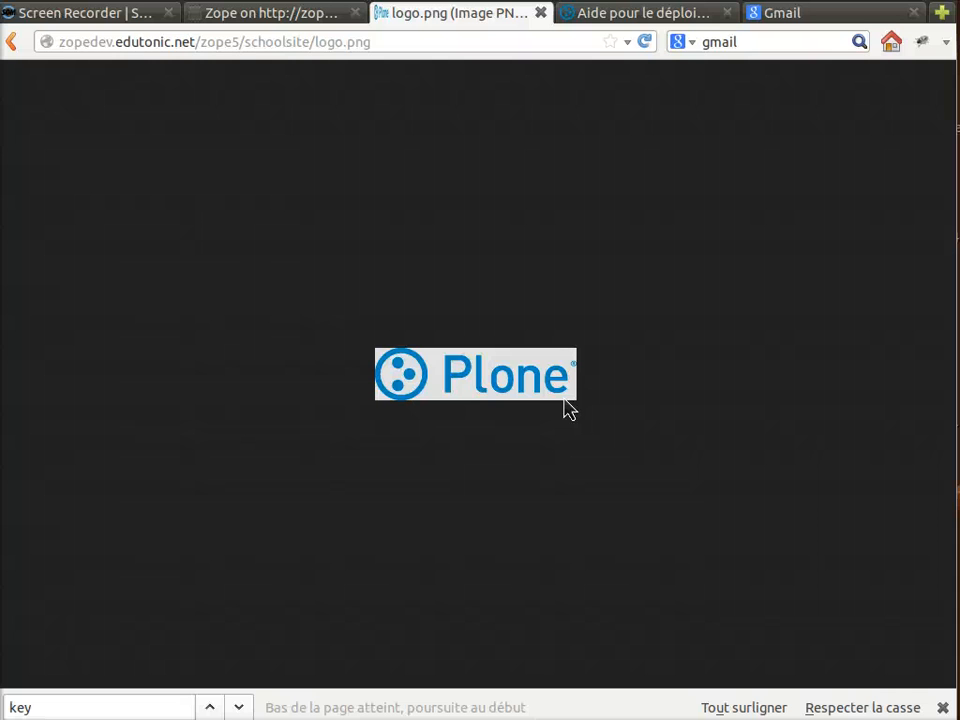
# Step: Choose logo_schoolsite.png from the site_SchoolSite folder under Transcend/Sites as the file data for the custom logo.png
pyautogui.click(300, 16)
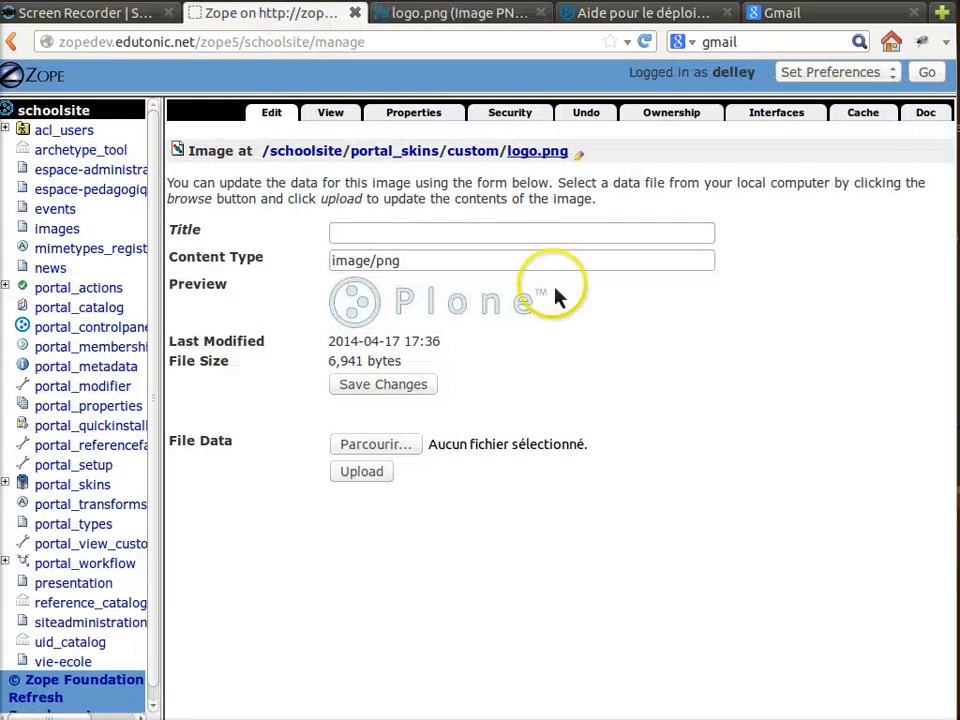
pyautogui.click(395, 450)
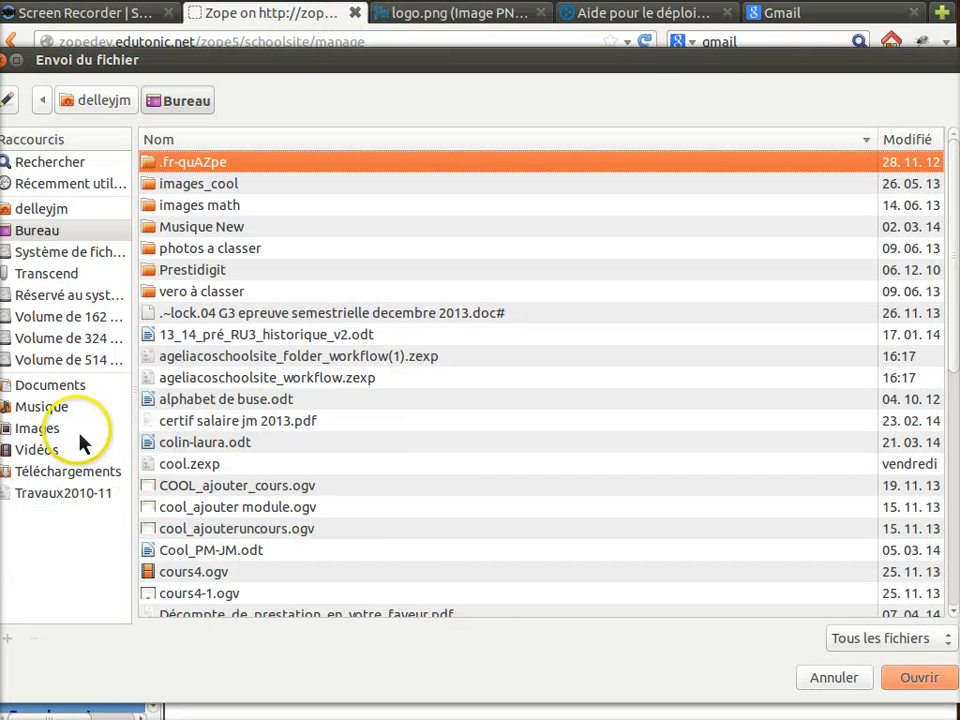
pyautogui.click(68, 275)
pyautogui.scroll(-5, 255, 530)
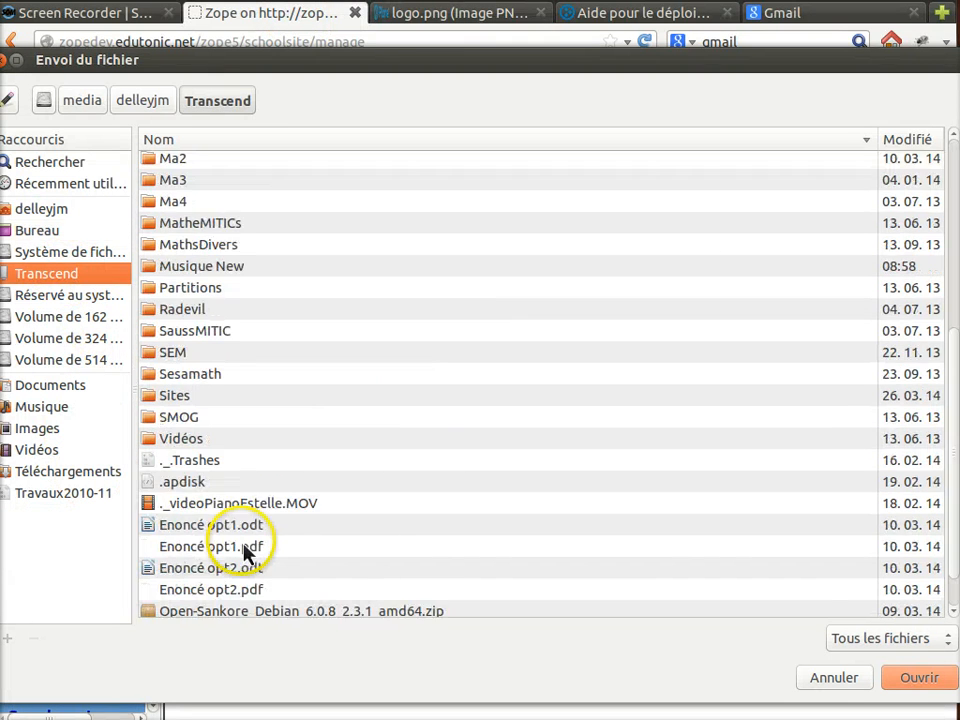
pyautogui.doubleClick(186, 398)
pyautogui.scroll(-2, 201, 411)
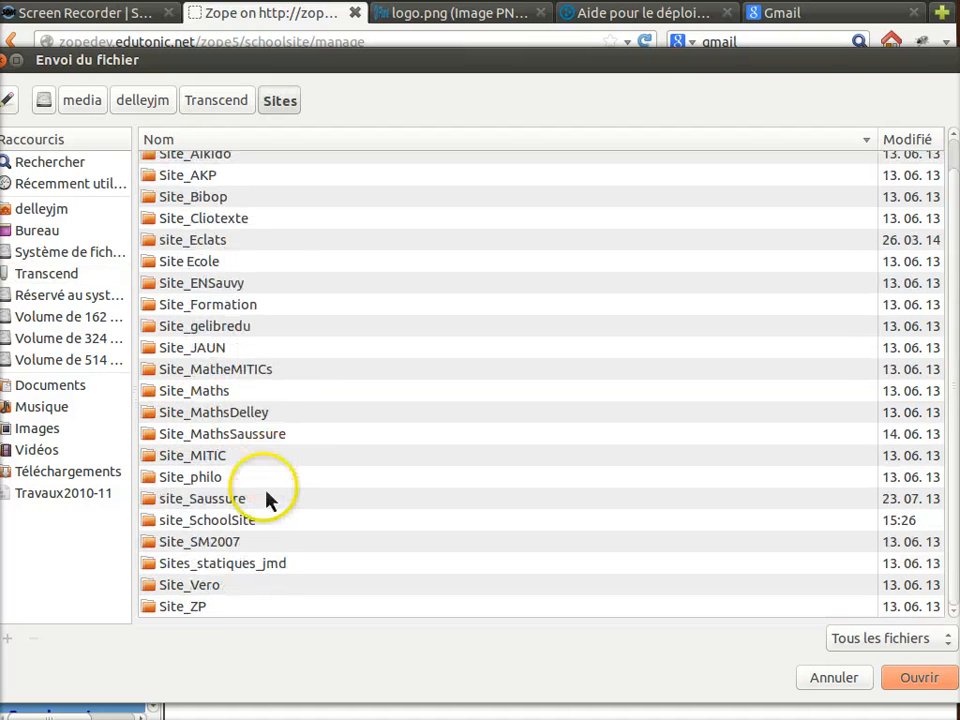
pyautogui.click(200, 606)
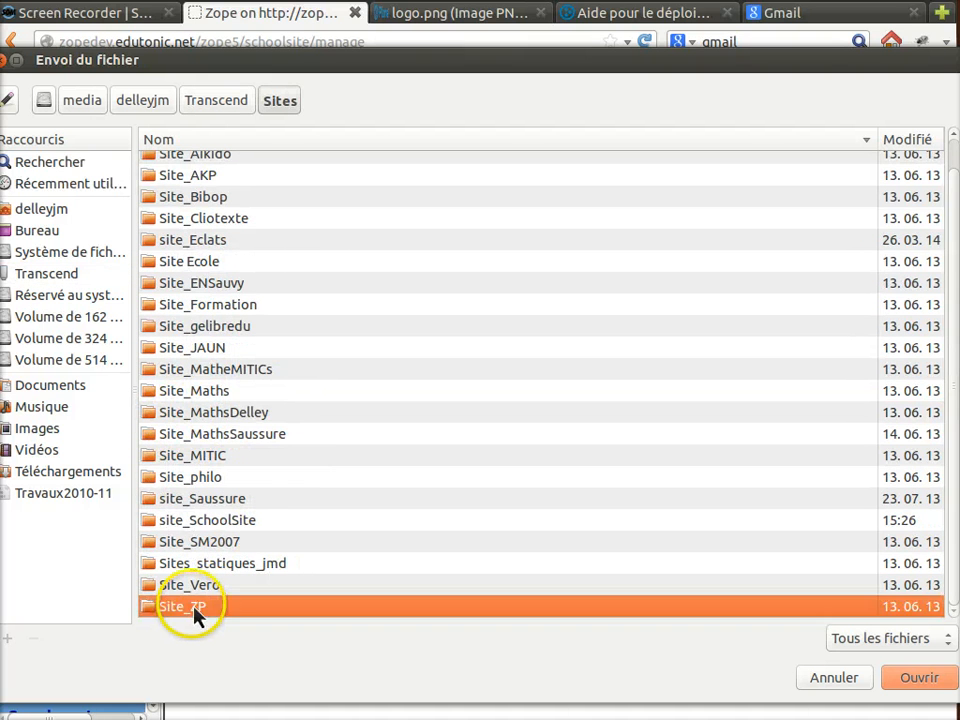
pyautogui.doubleClick(200, 521)
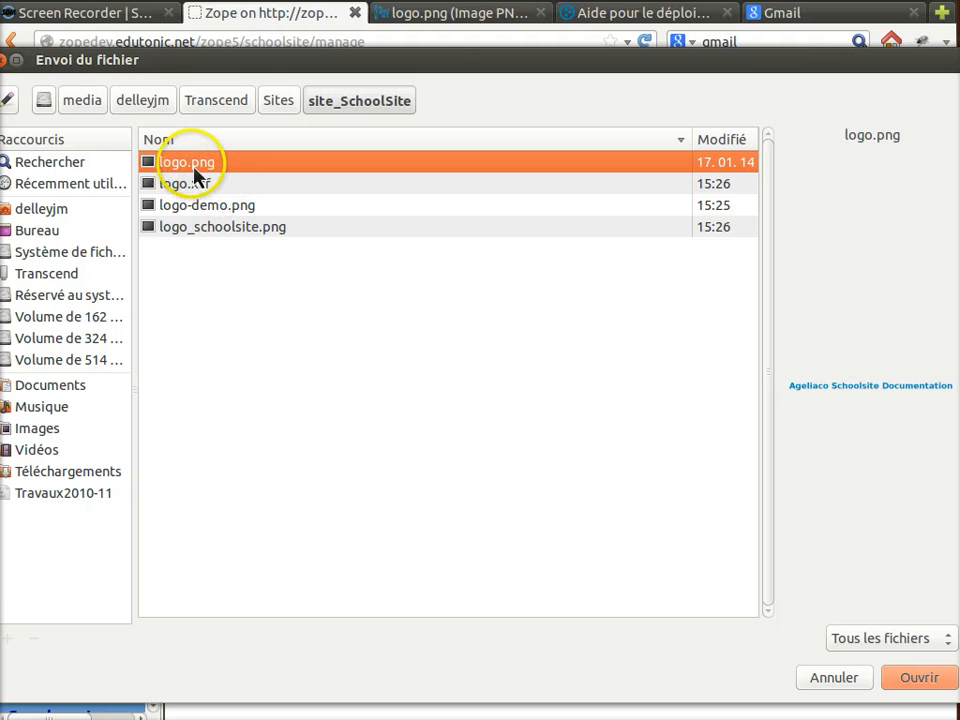
pyautogui.click(212, 229)
pyautogui.press('Return')
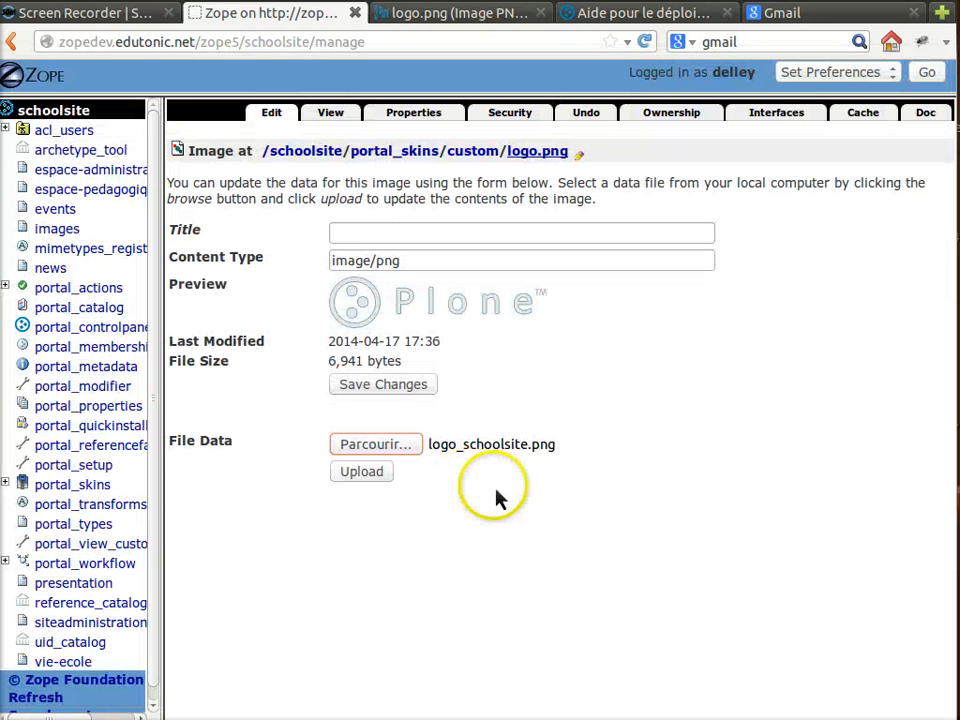
# Step: Upload the chosen image into the custom logo.png and save the changes
pyautogui.click(372, 474)
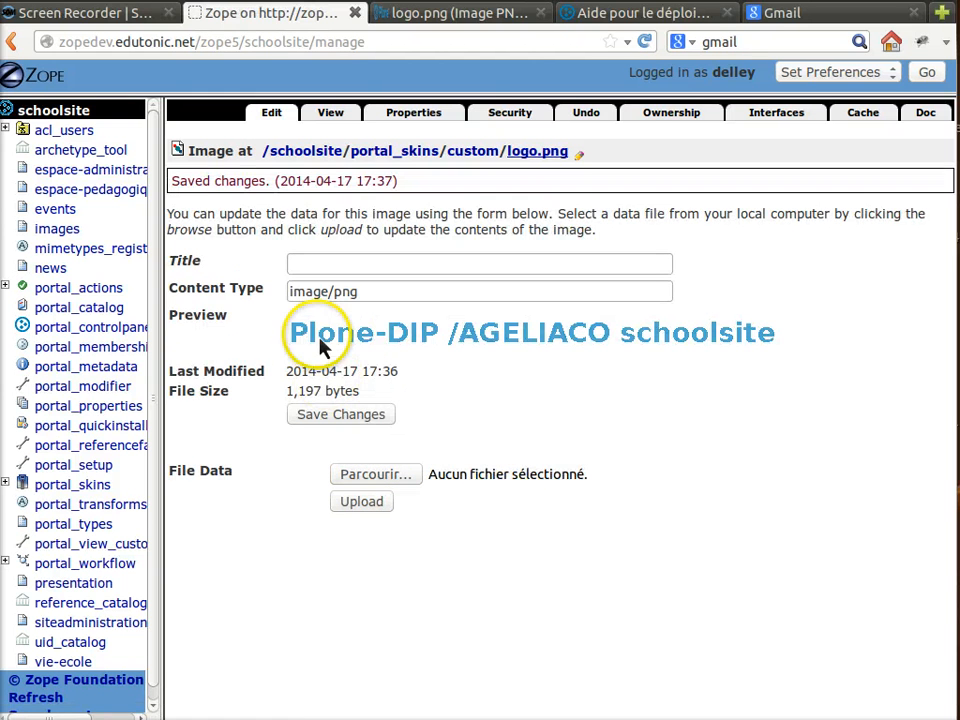
pyautogui.click(385, 418)
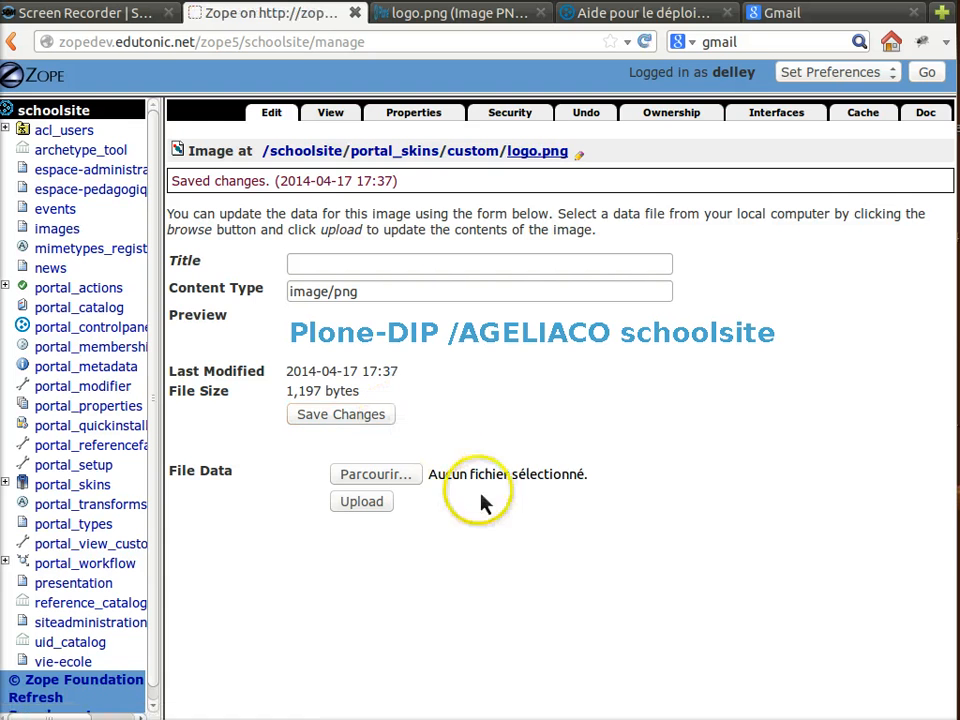
pyautogui.click(354, 420)
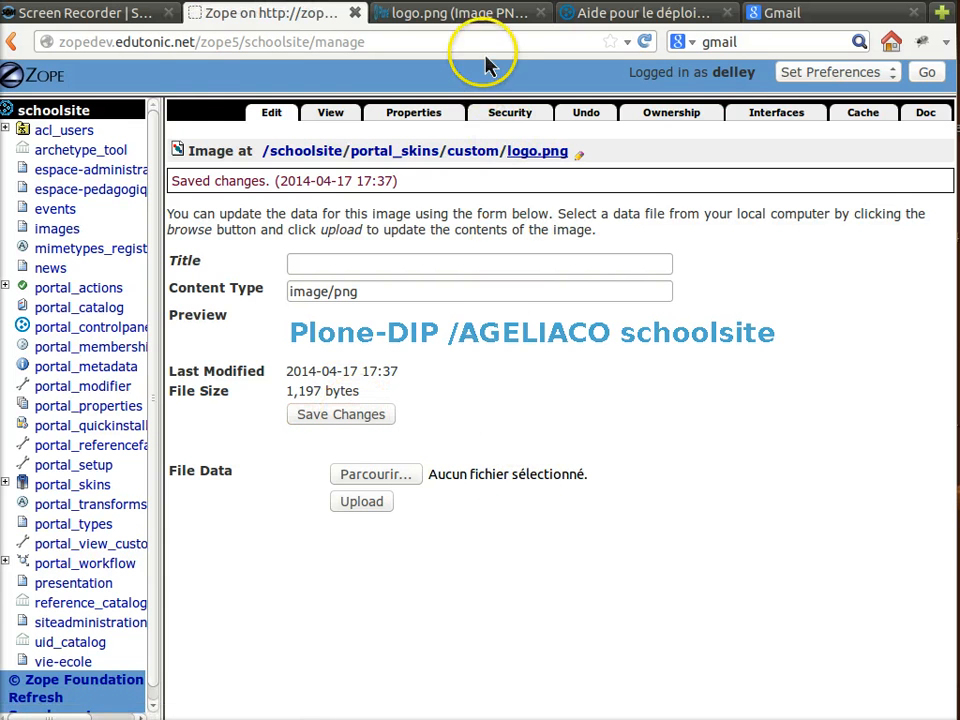
# Step: Return from the standalone logo image to the school site's home page and check the header logo
pyautogui.click(478, 22)
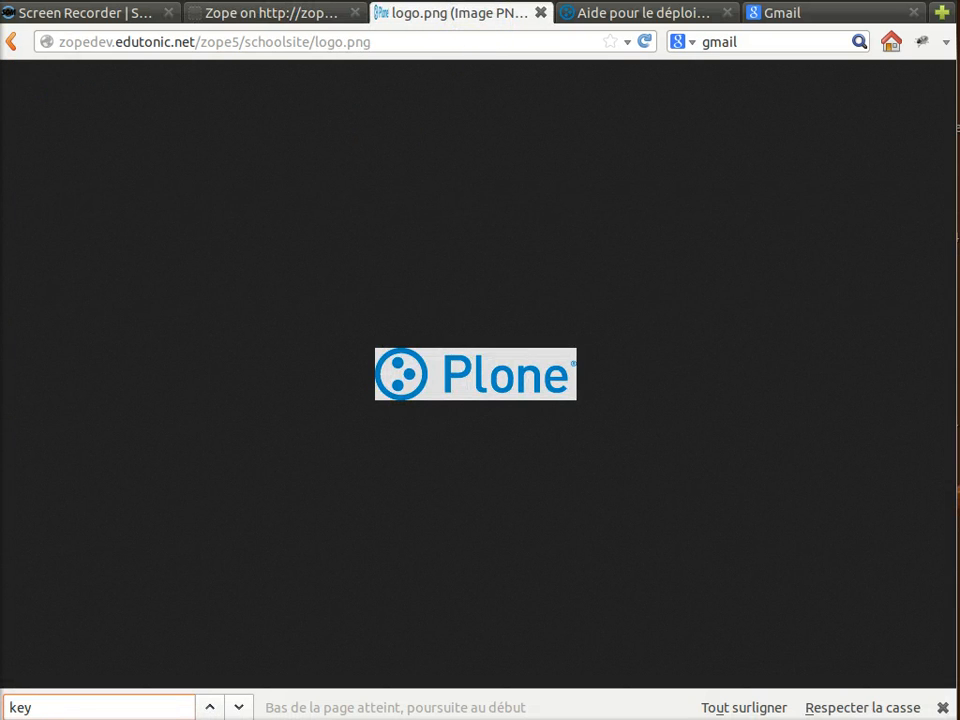
pyautogui.click(11, 41)
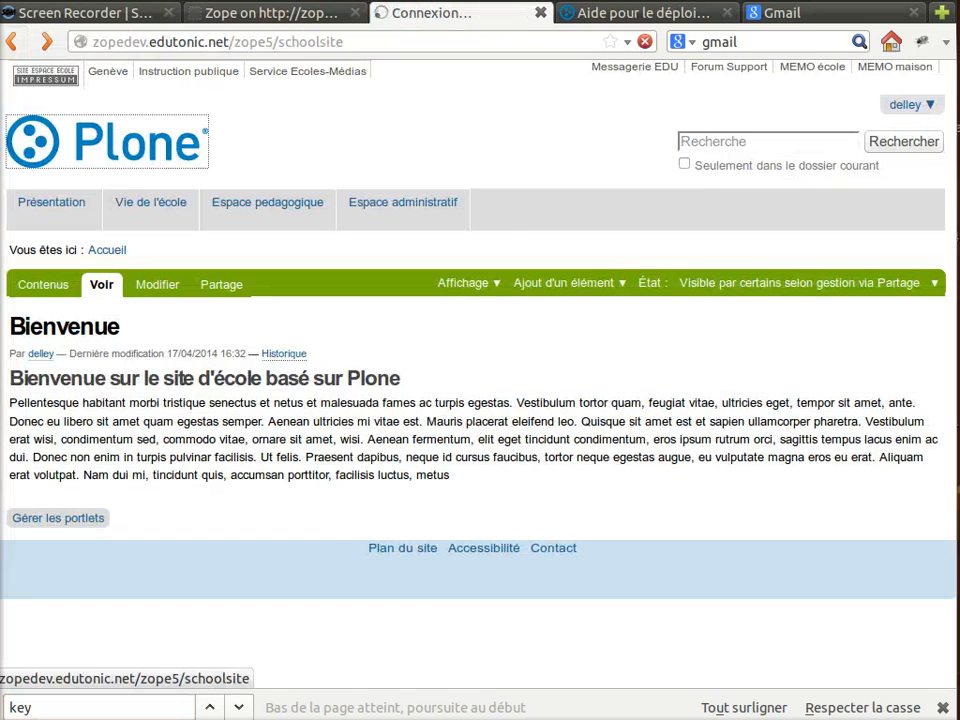
pyautogui.moveTo(400, 245)
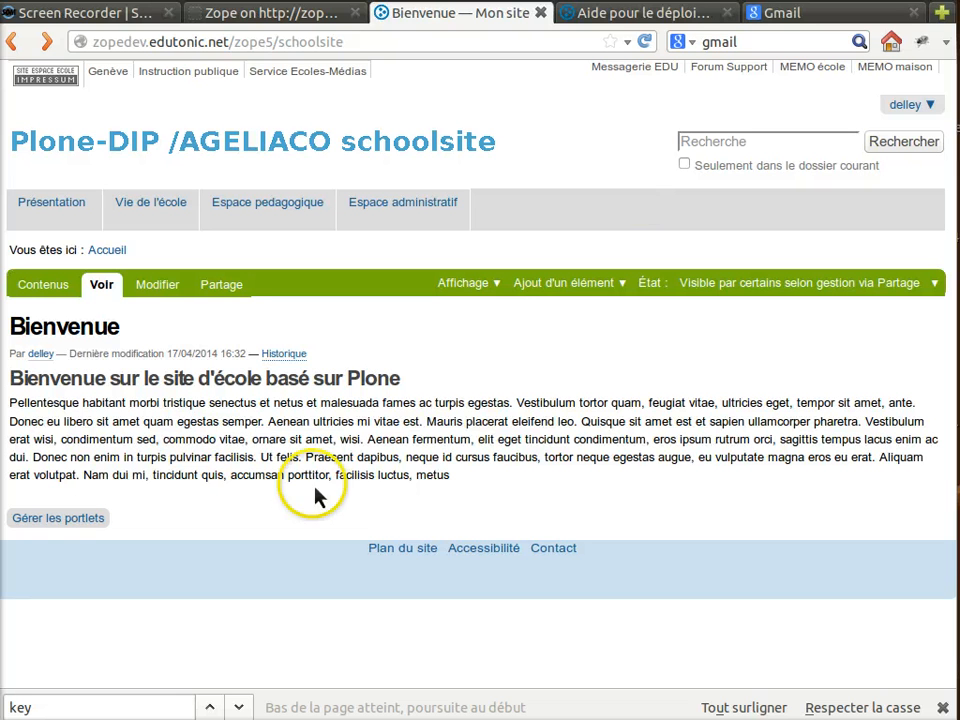
# Step: Customize favicon.ico from the plone_images skin folder by making an editable copy in the custom folder
pyautogui.click(255, 14)
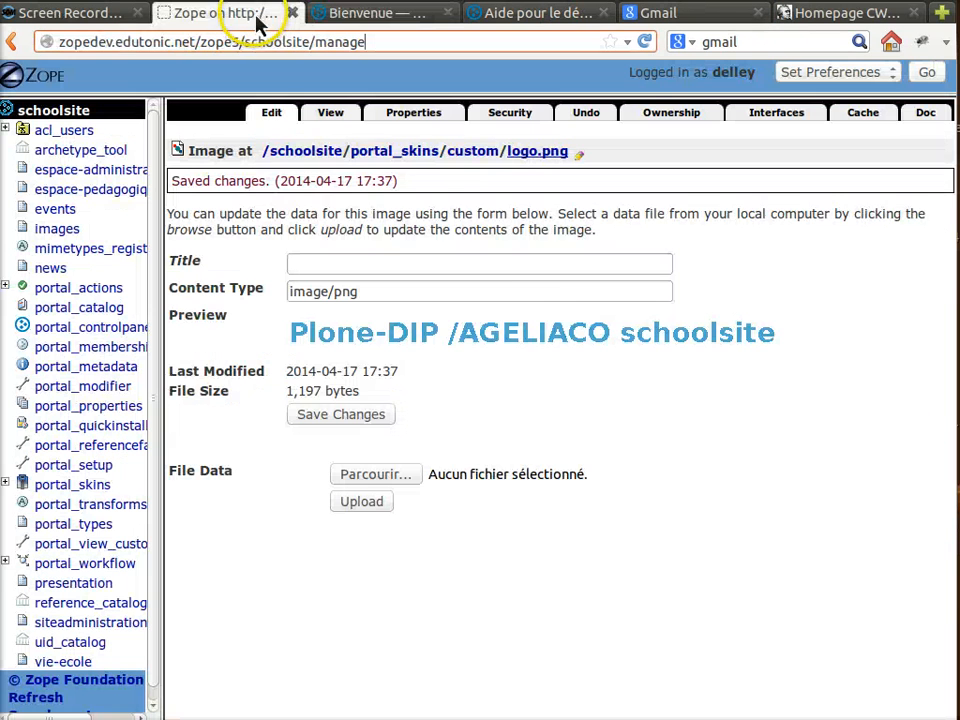
pyautogui.click(390, 153)
pyautogui.scroll(-4, 405, 437)
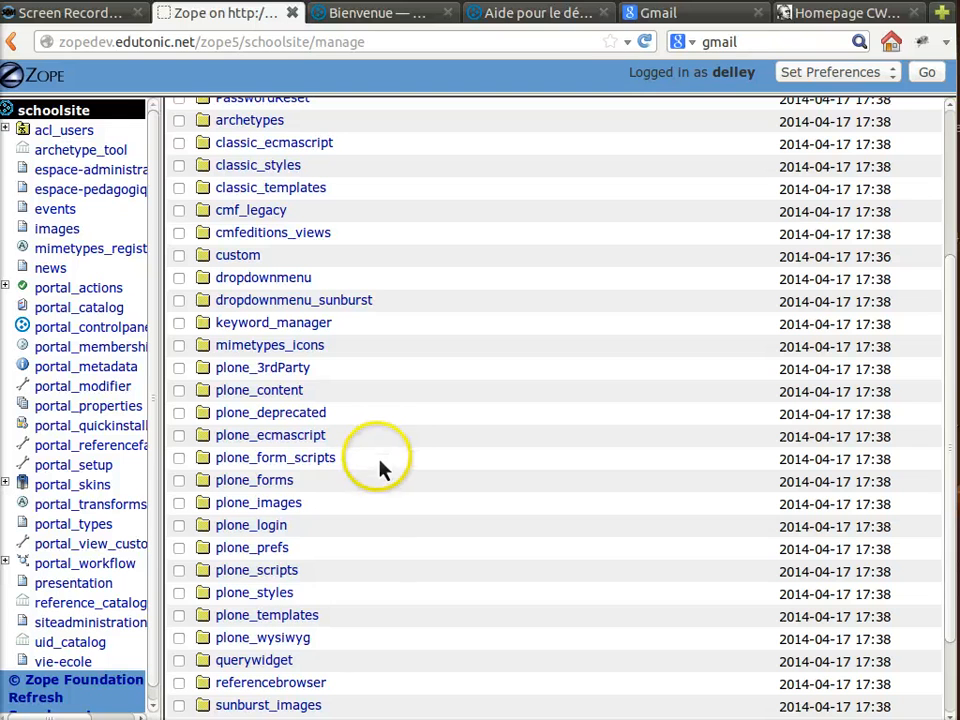
pyautogui.click(292, 505)
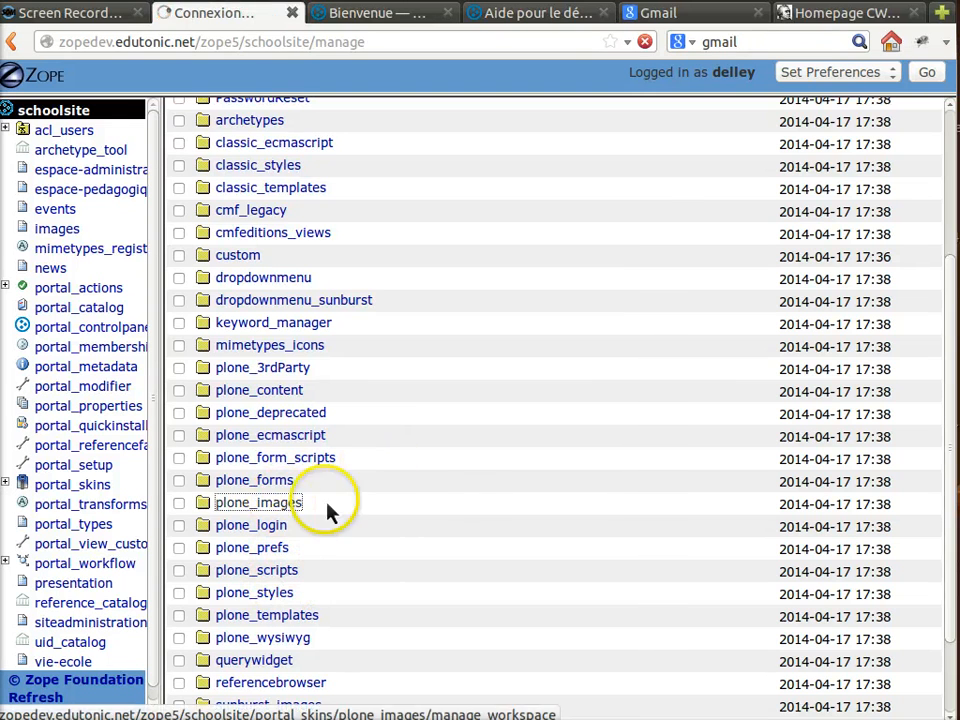
pyautogui.scroll(-14, 455, 528)
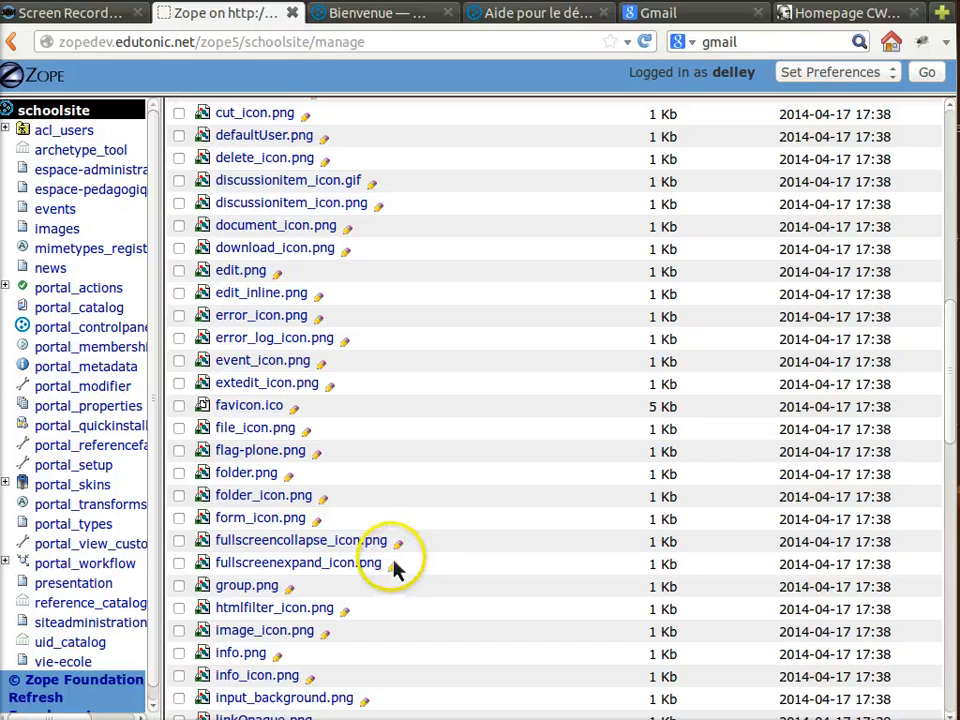
pyautogui.click(240, 407)
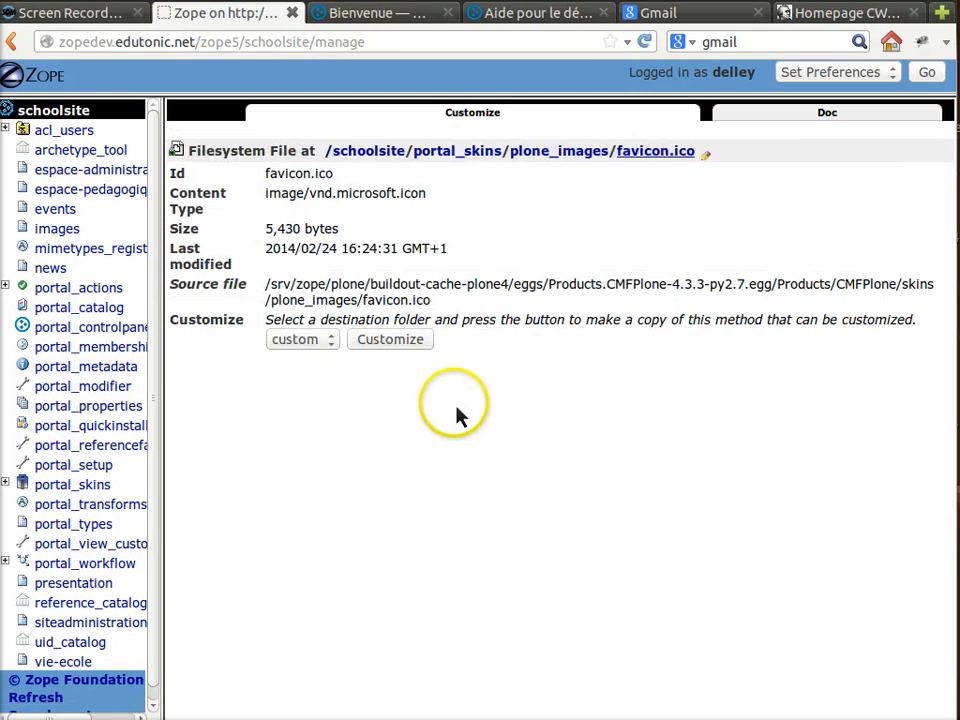
pyautogui.click(395, 342)
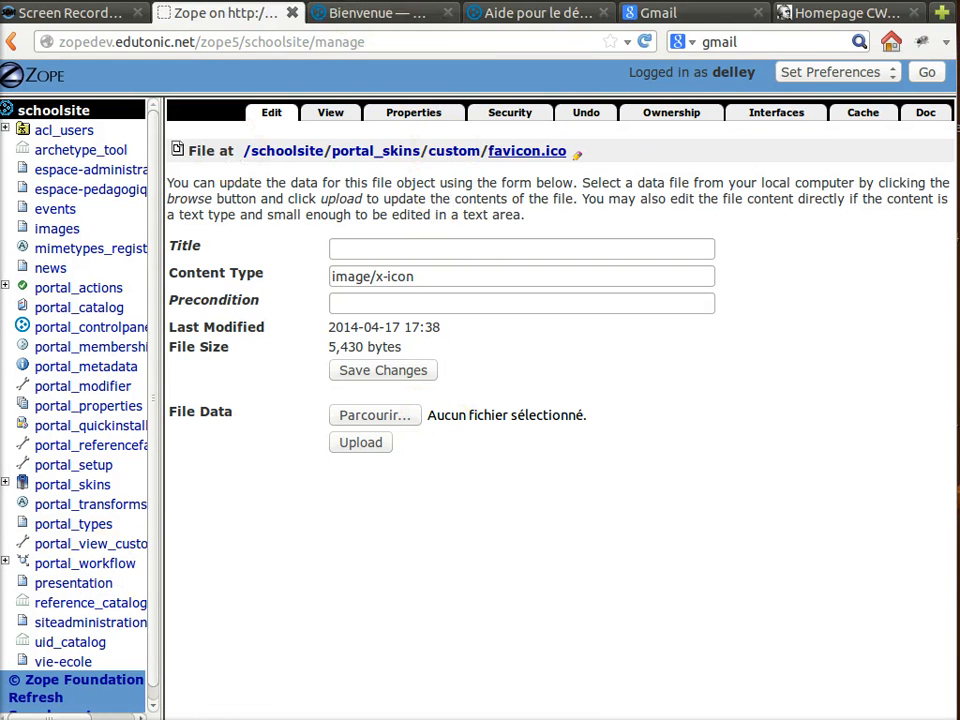
# Step: Switch back to the school site's Bienvenue page to view it
pyautogui.hotkey('ctrl', 'Tab')
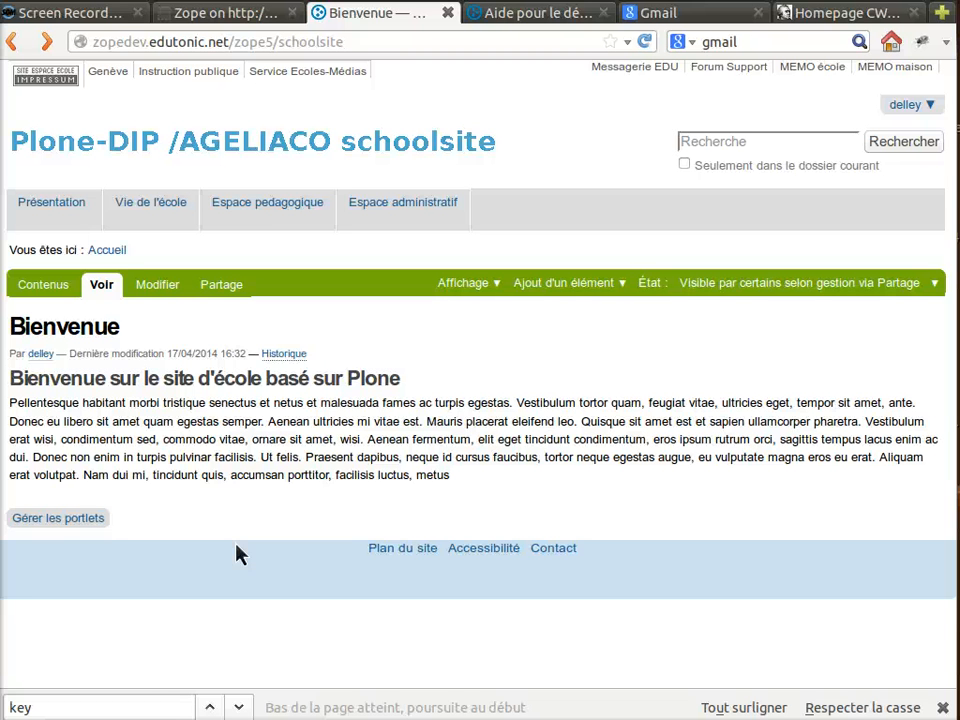
pyautogui.click(72, 652)
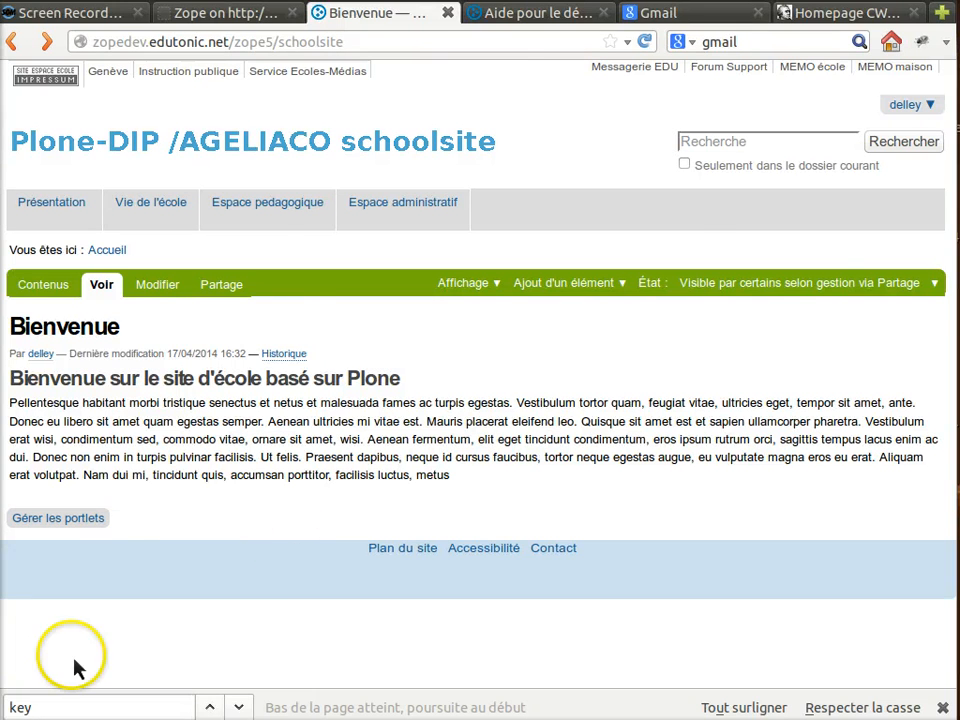